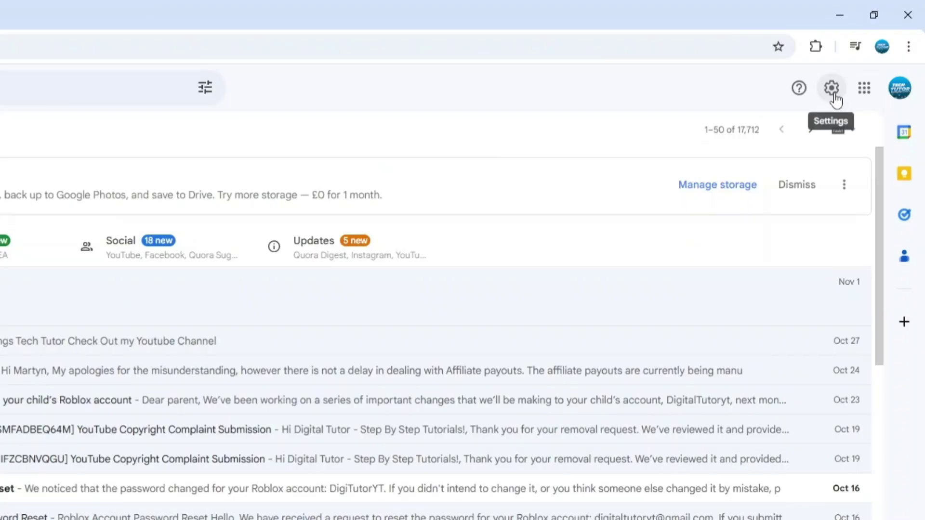
Step: Open the Quick settings panel from the gear icon at the top right
left_click(832, 89)
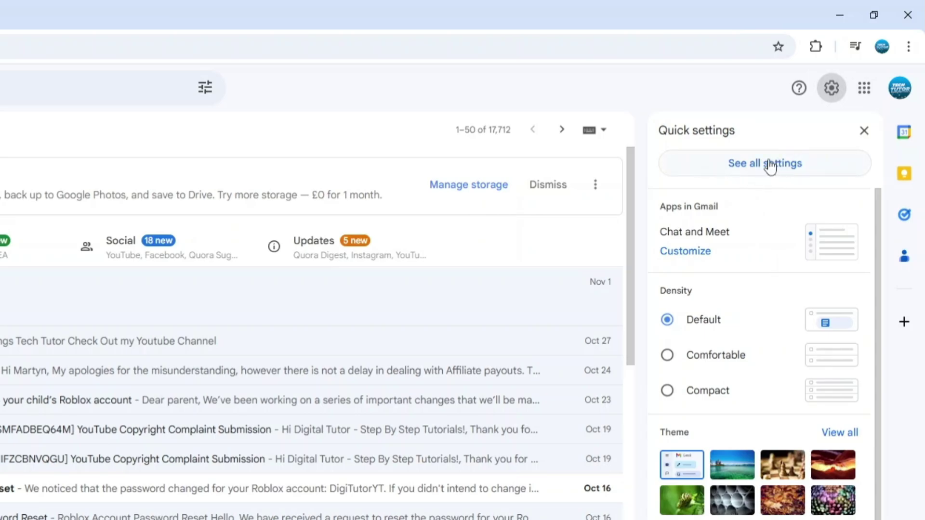
Step: Go to the full Settings page on the General tab, clearing an accidental text highlight
left_click(770, 166)
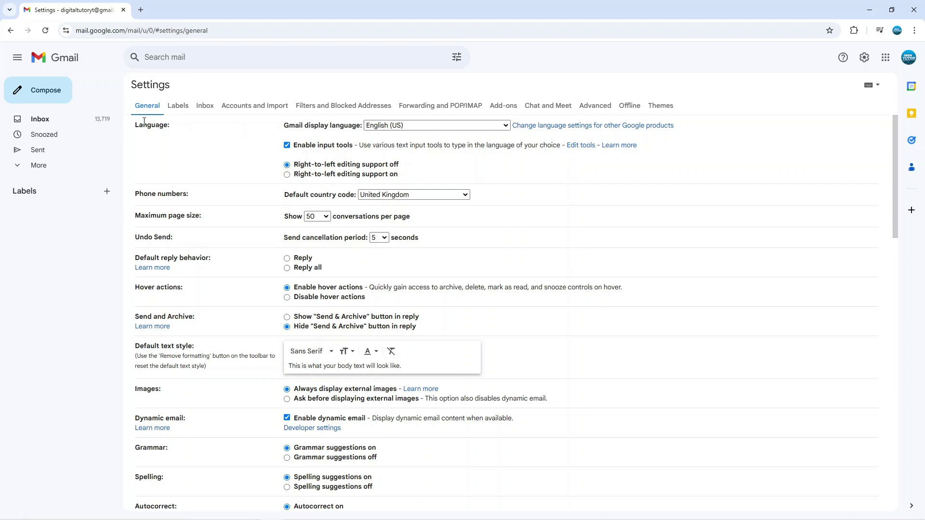
left_click_drag(136, 124, 143, 124)
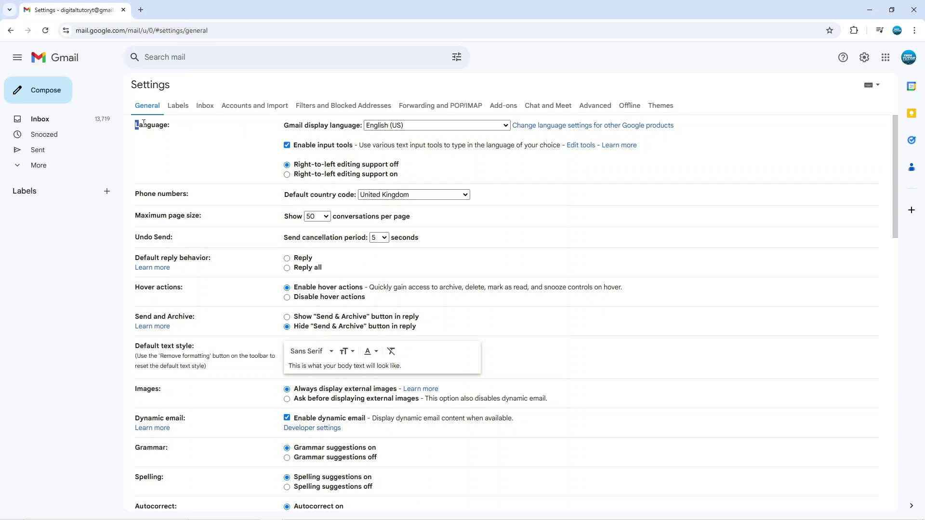
left_click(273, 136)
Step: Choose Français from the Gmail display language list
left_click(424, 126)
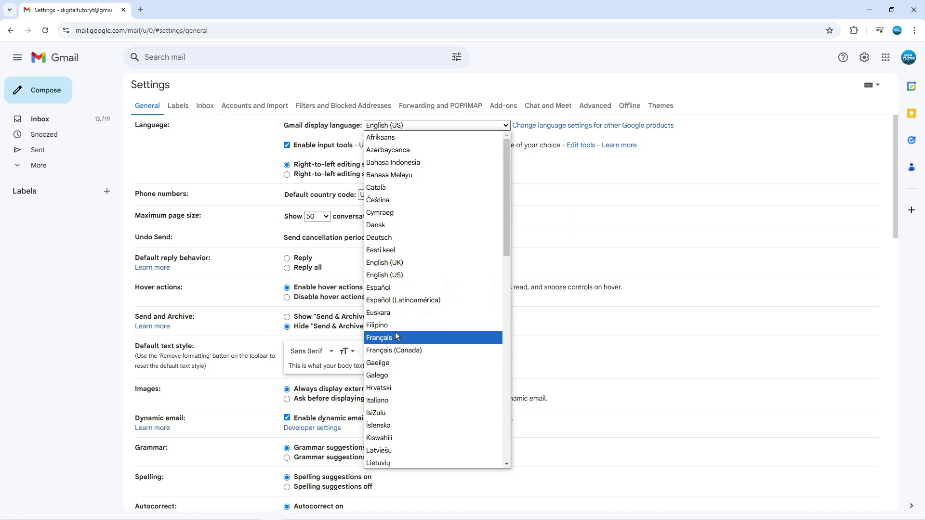
left_click(414, 337)
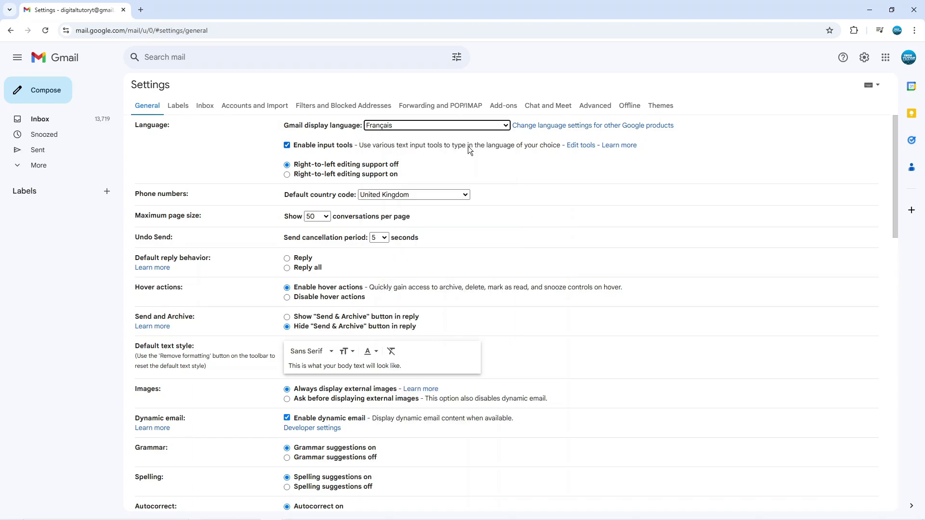
scroll(544, 173, "down", 1)
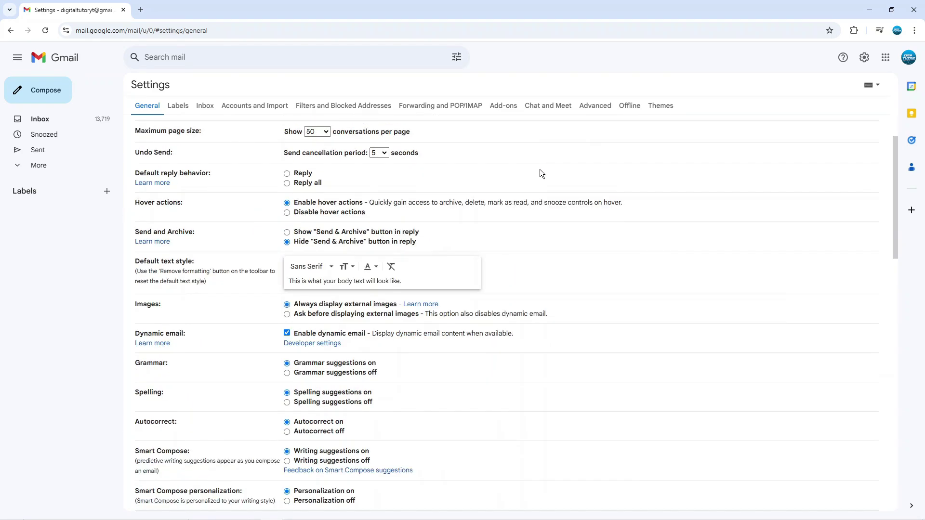
scroll(541, 189, "down", 4)
scroll(542, 217, "down", 3)
scroll(546, 238, "down", 2)
scroll(548, 243, "down", 2)
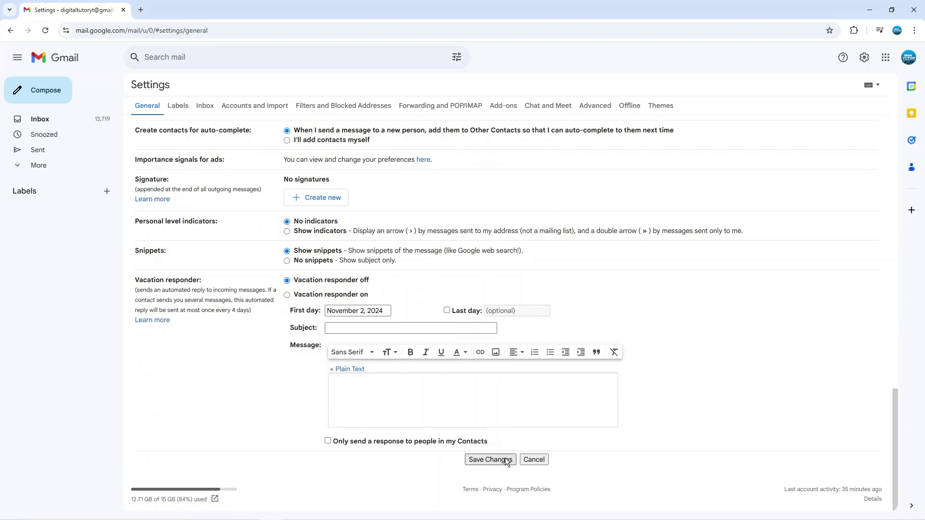
left_click(490, 460)
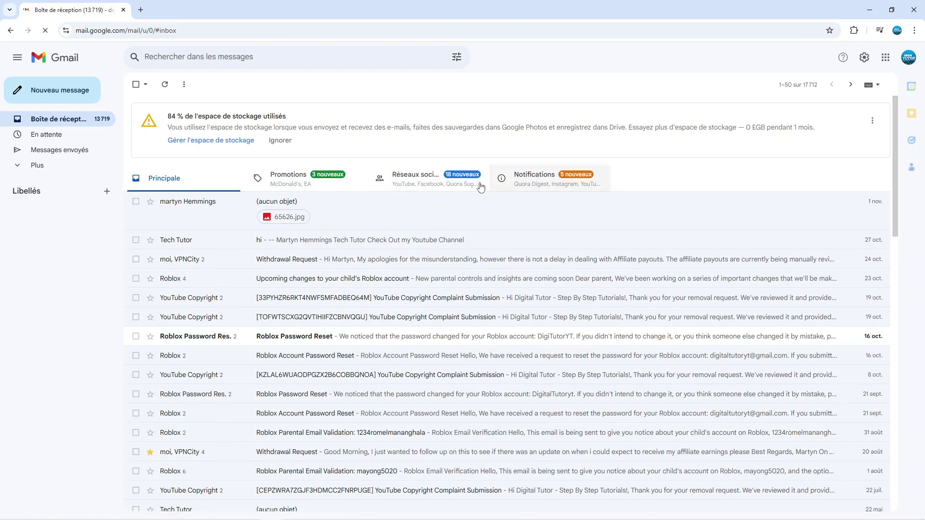